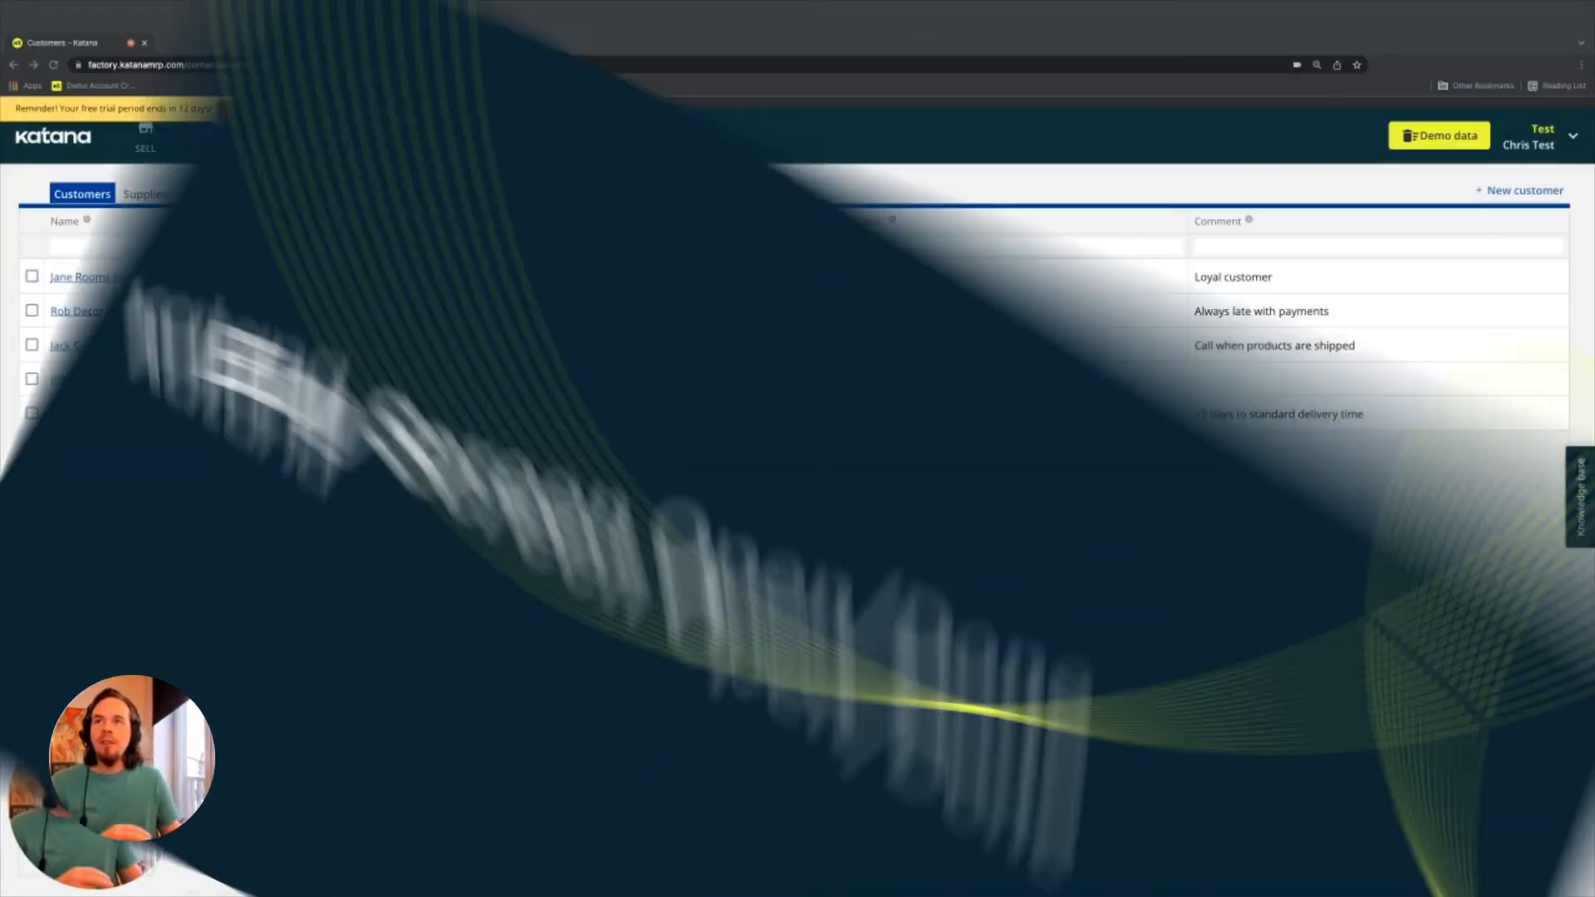
- View open purchase orders PO-2 to PO-5 and peek at PO-2's delivery status choices
left_click(300, 119)
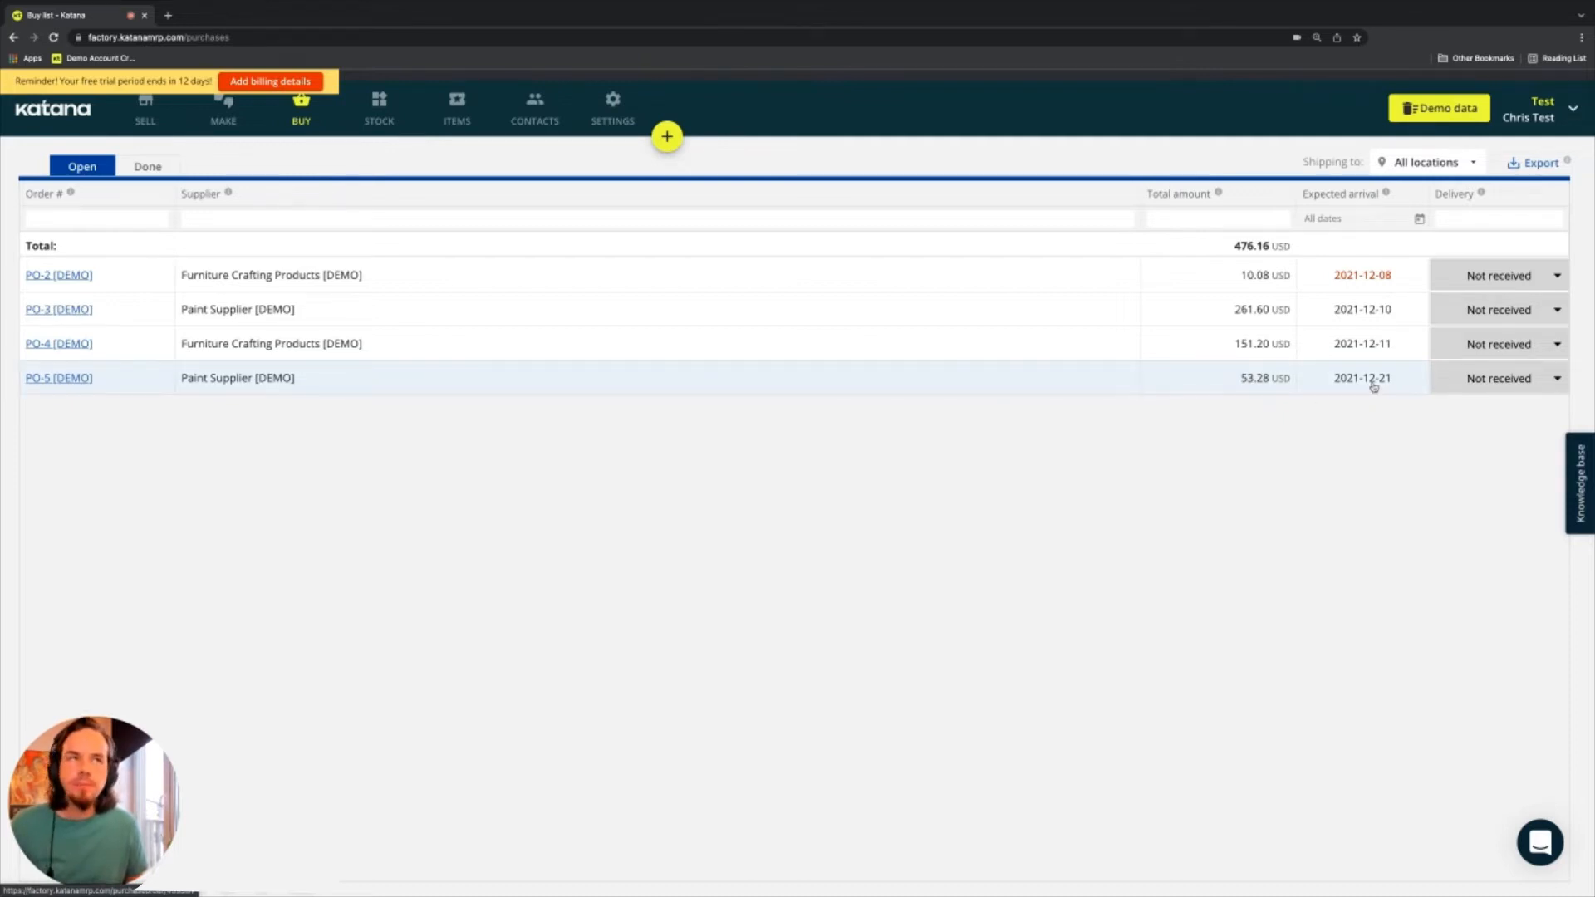
left_click(1540, 275)
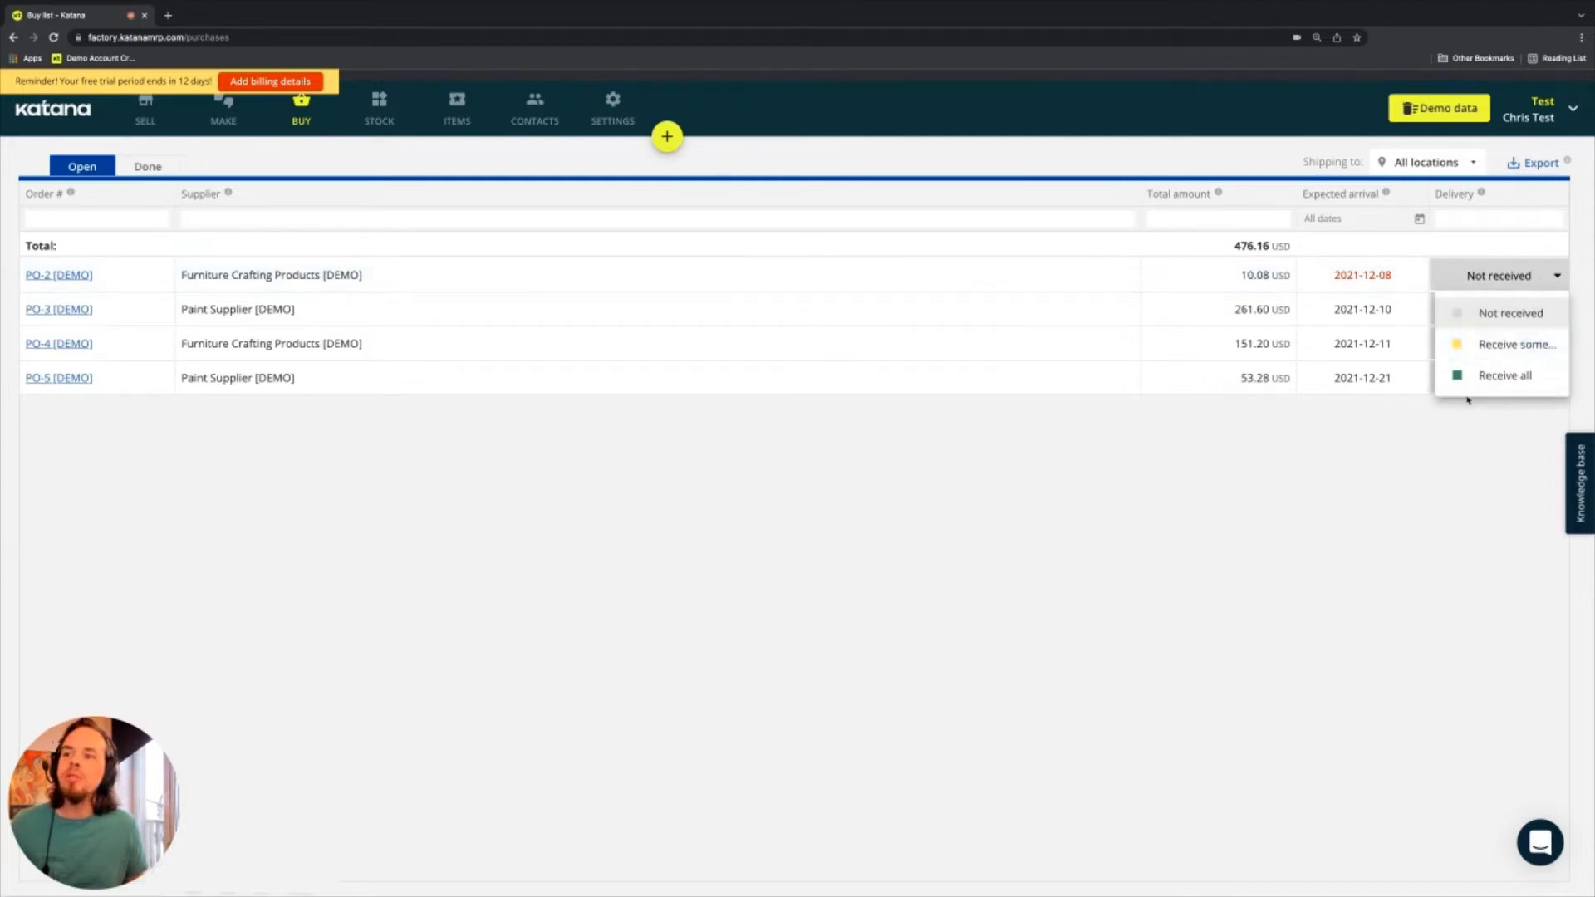
left_click(1325, 508)
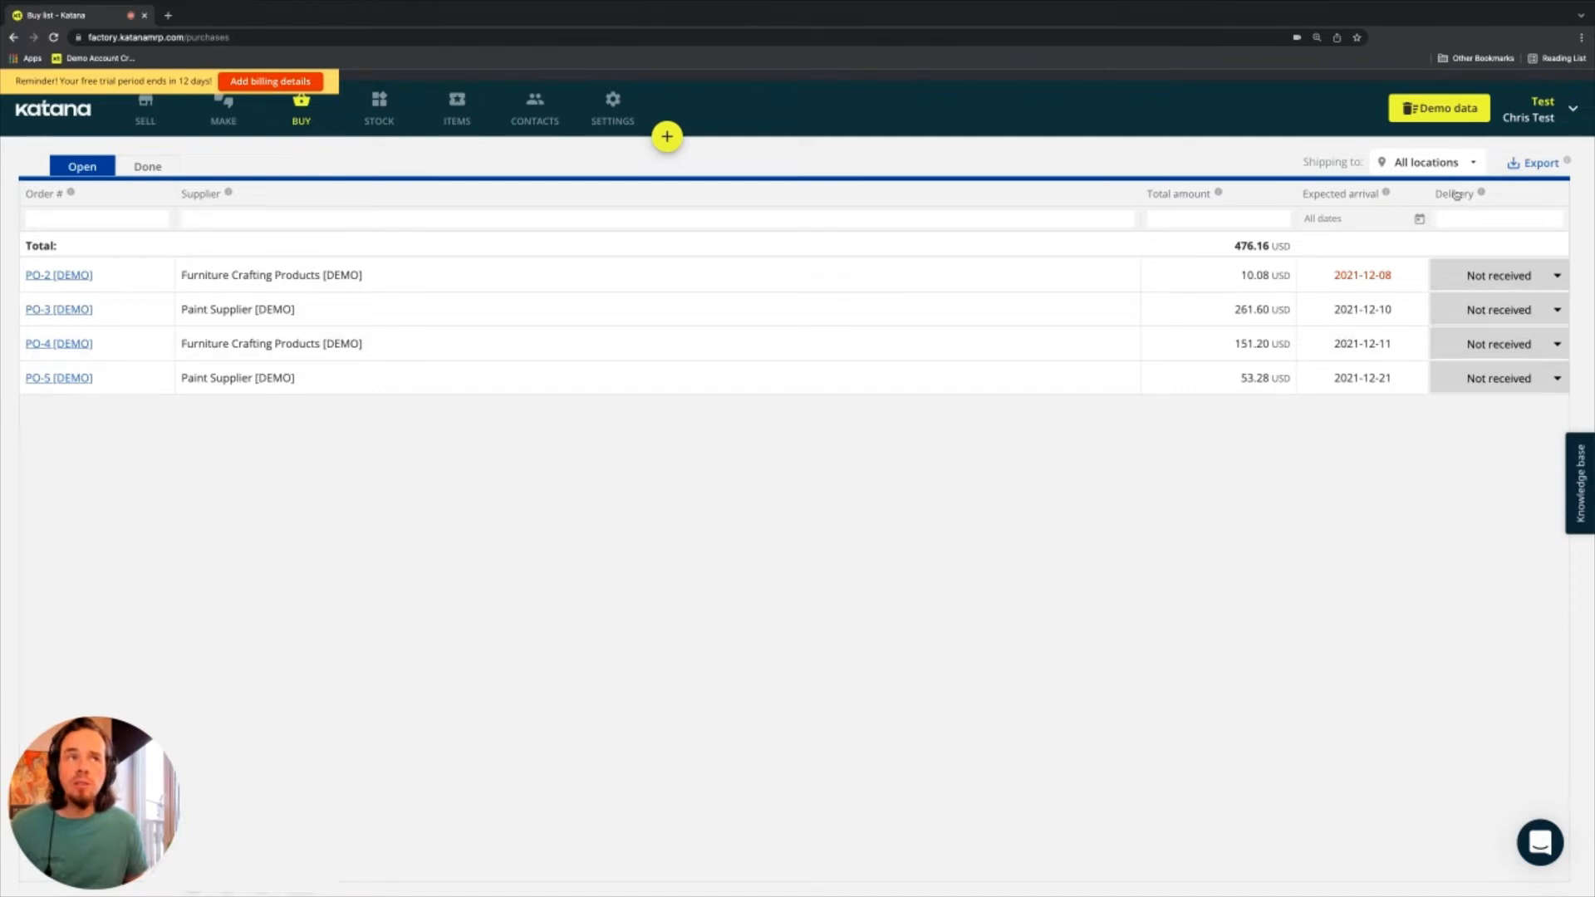
- Filter Shipping to by Fulfillment, then switch the filter to Main location
left_click(1473, 162)
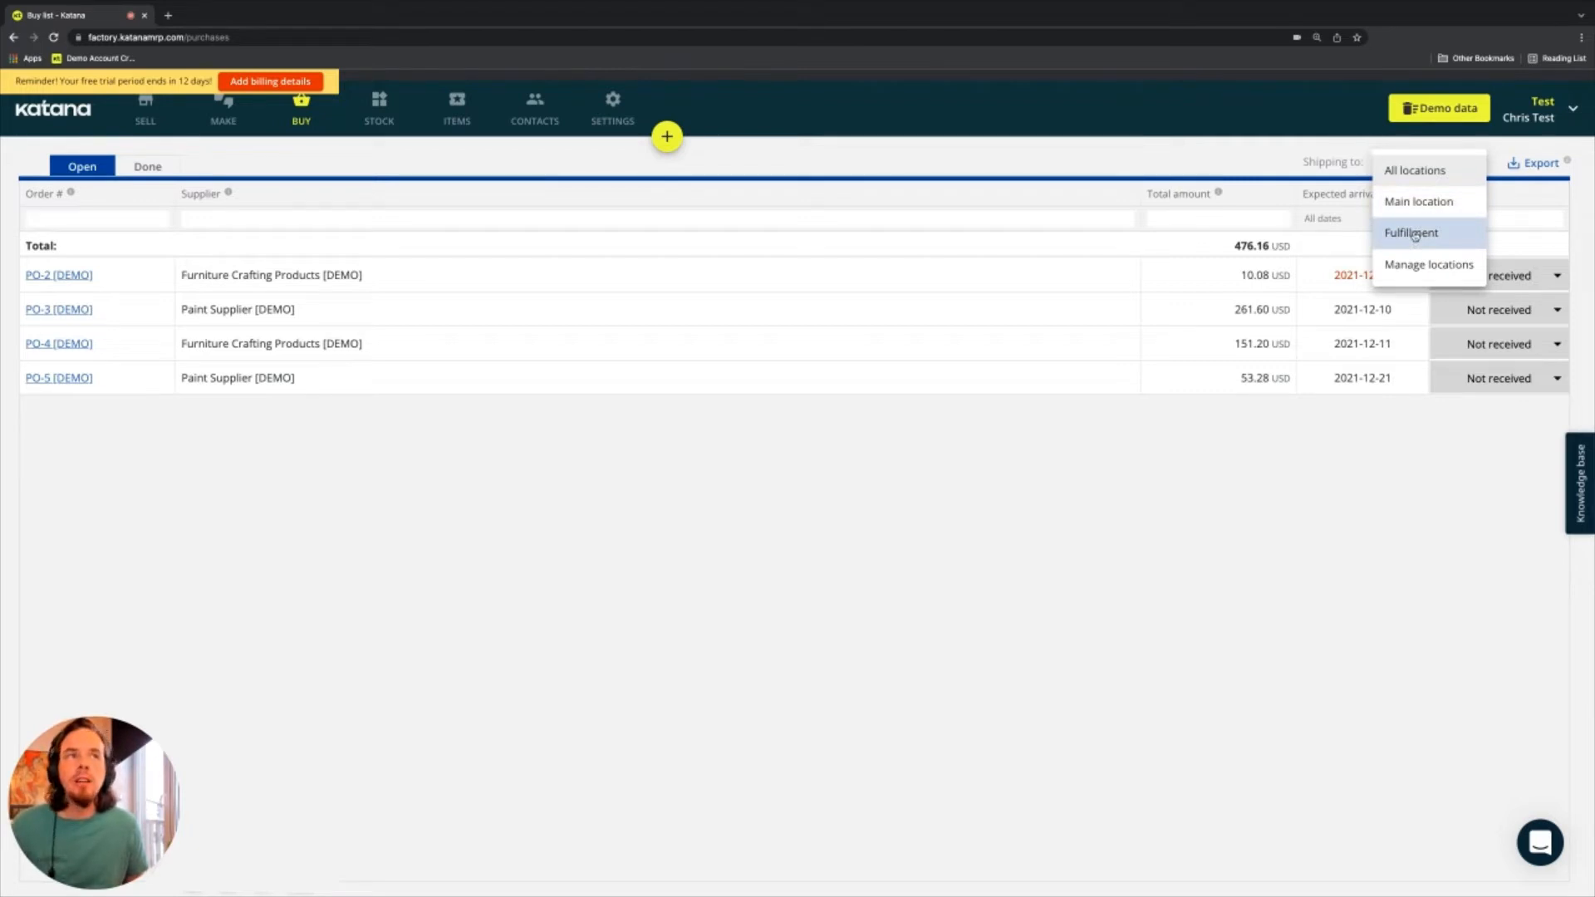
left_click(1412, 233)
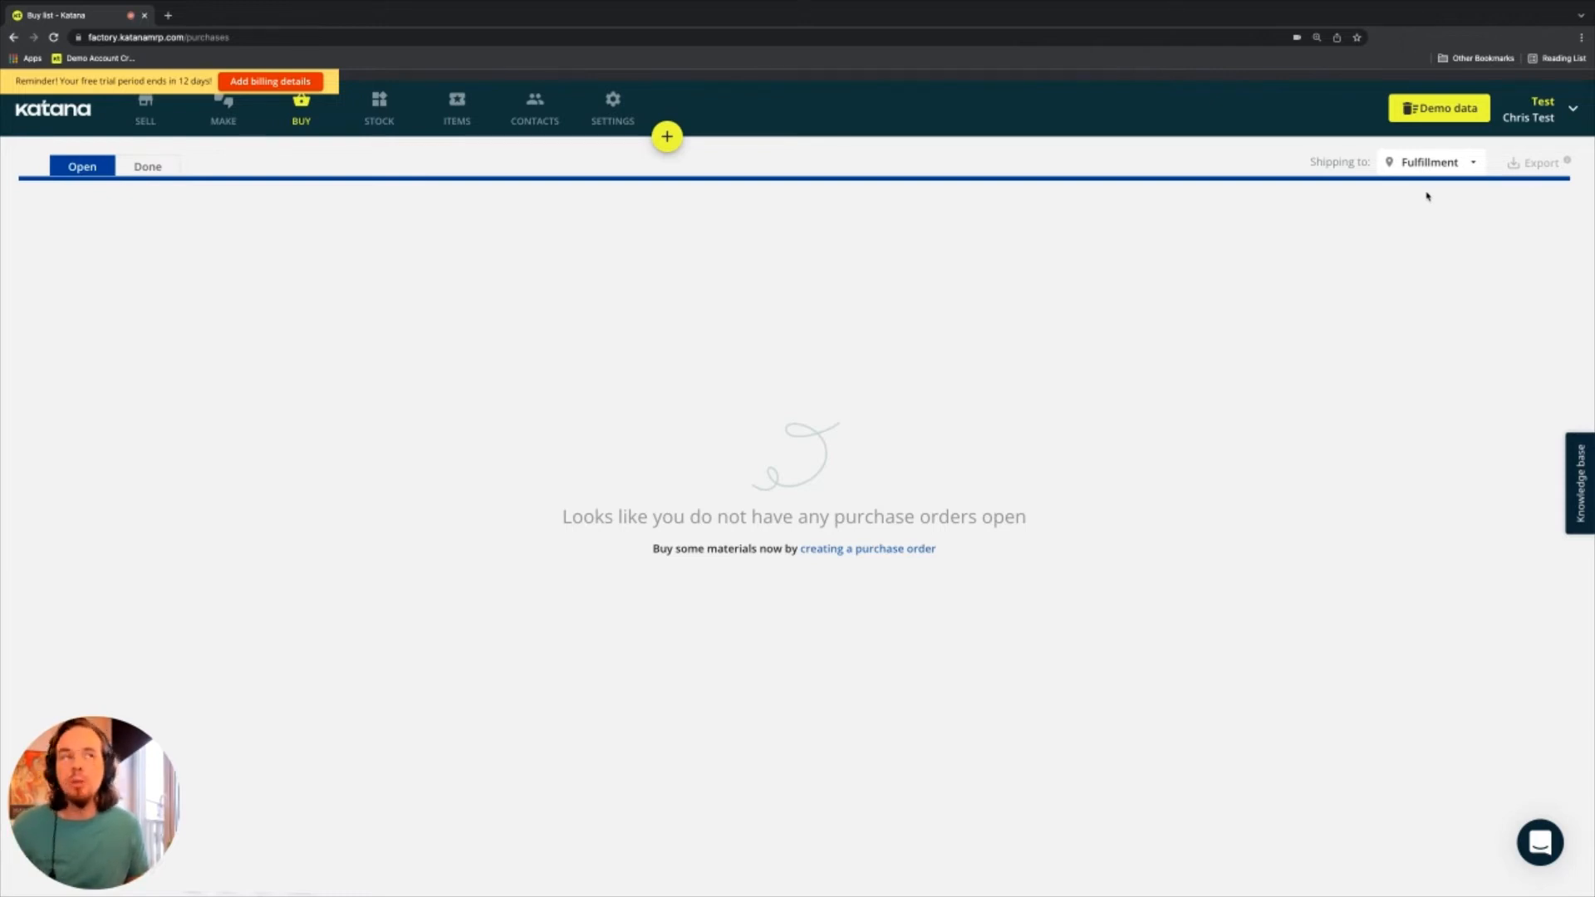
left_click(1429, 164)
left_click(1421, 204)
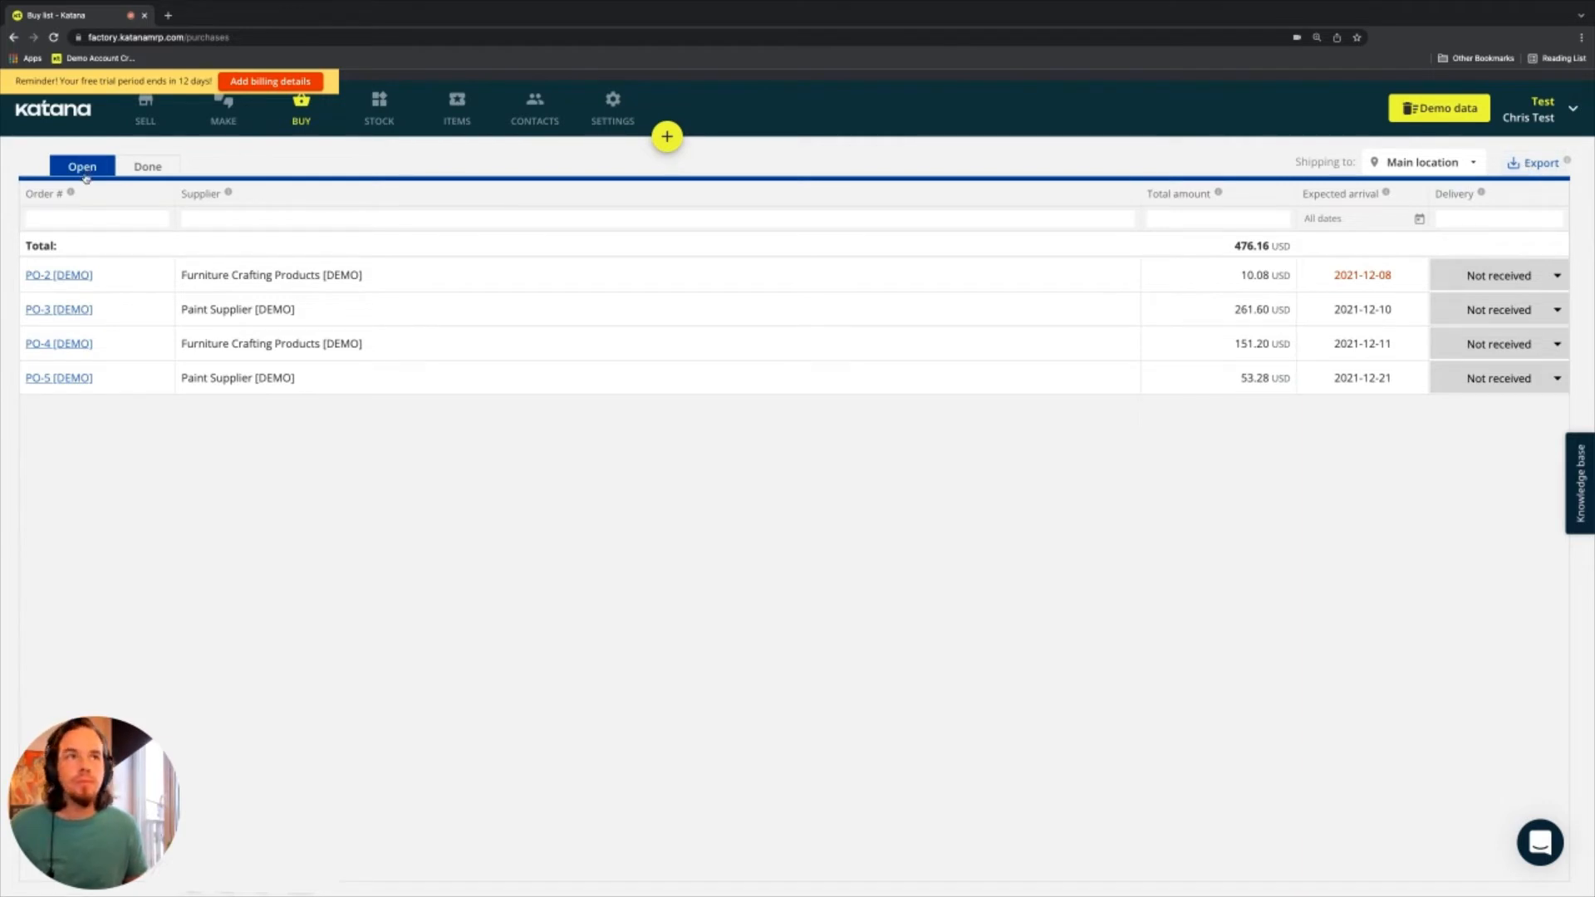
left_click(1417, 219)
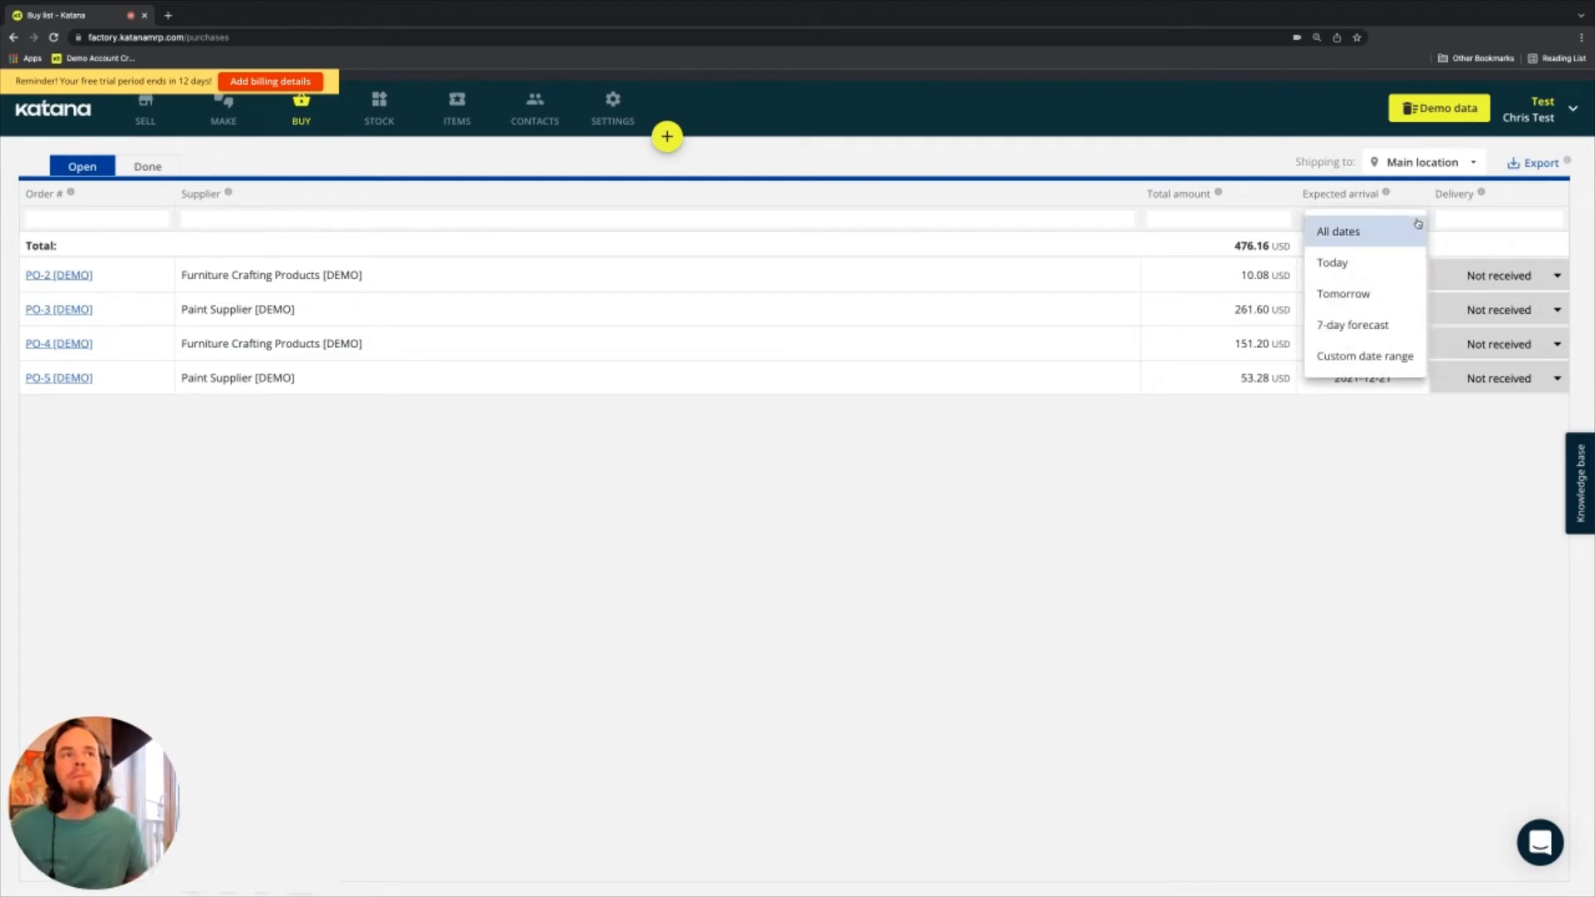
left_click(1286, 336)
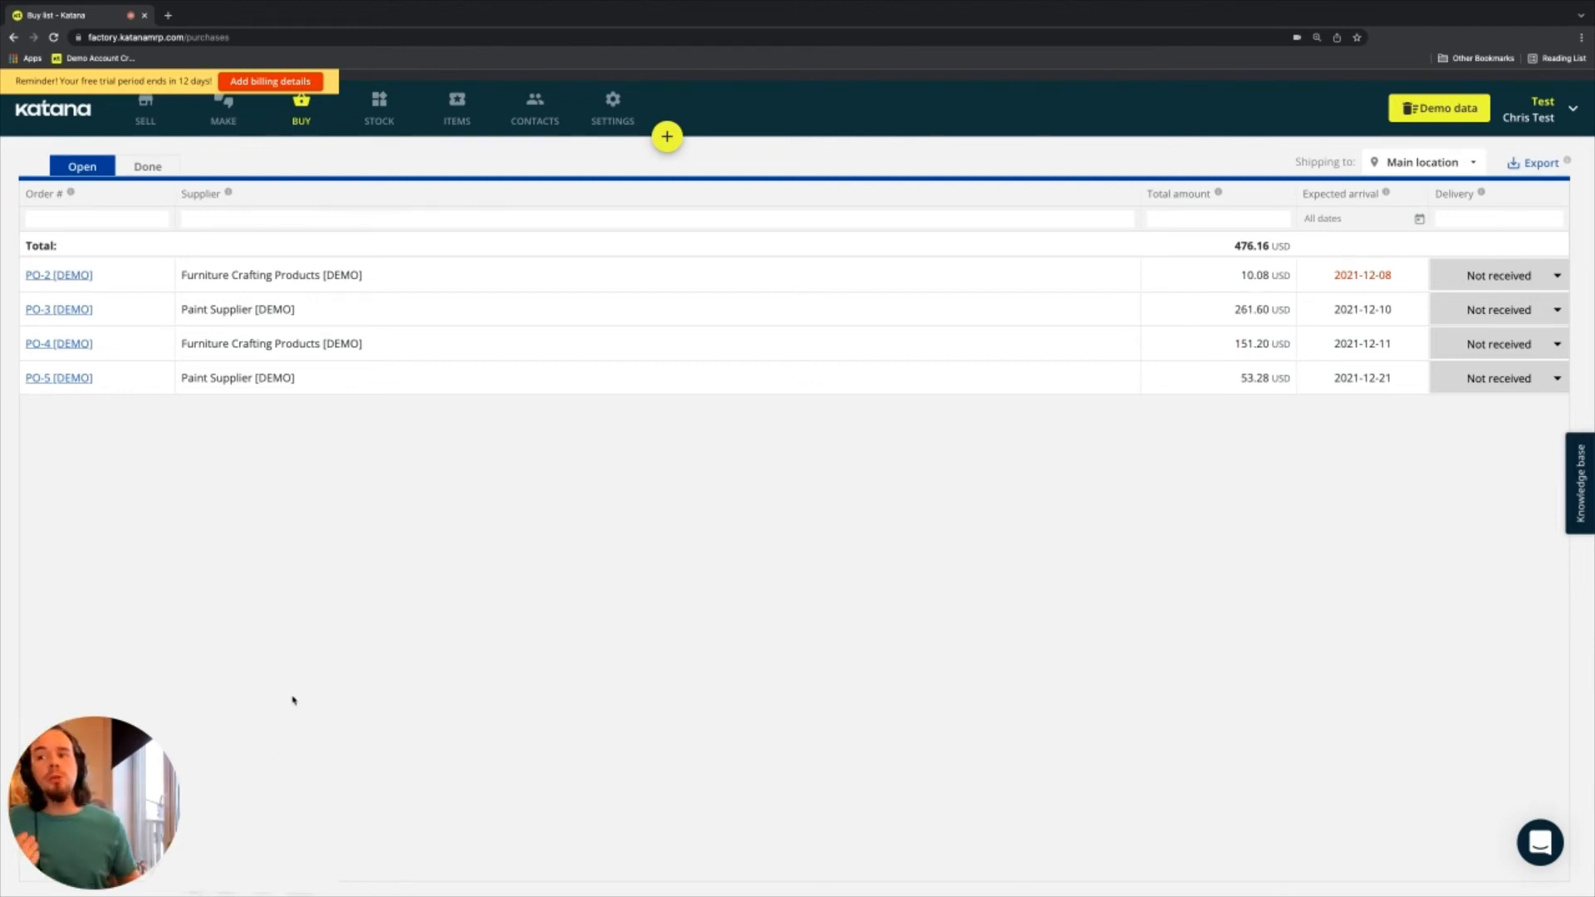
- List the seven Done orders and review the Received date filter, keeping all dates
left_click(148, 167)
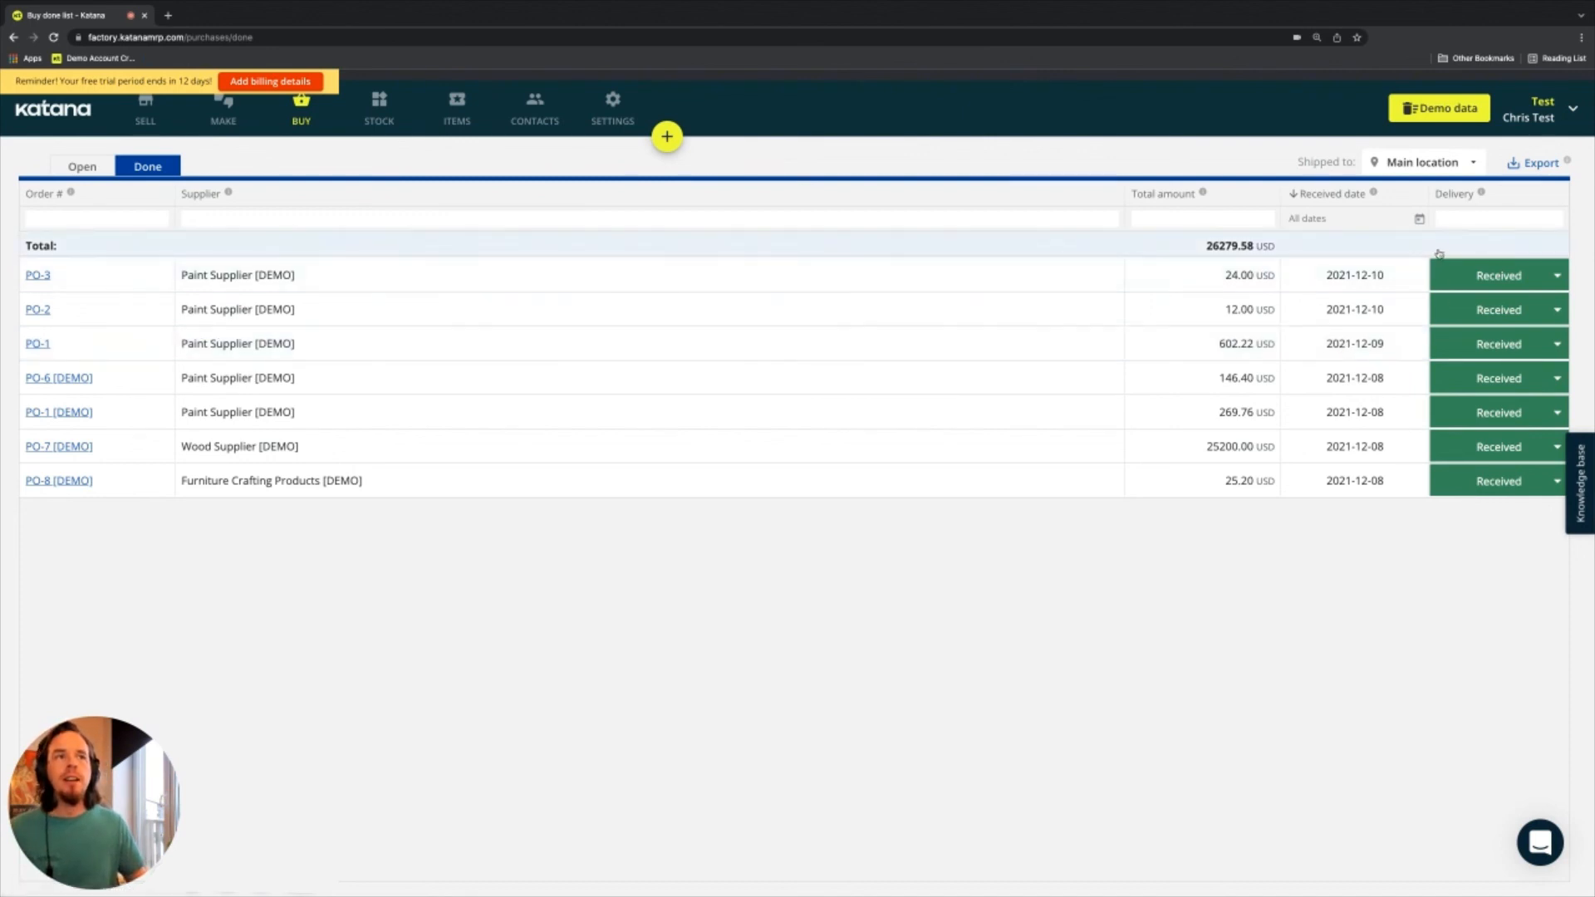
left_click(1418, 220)
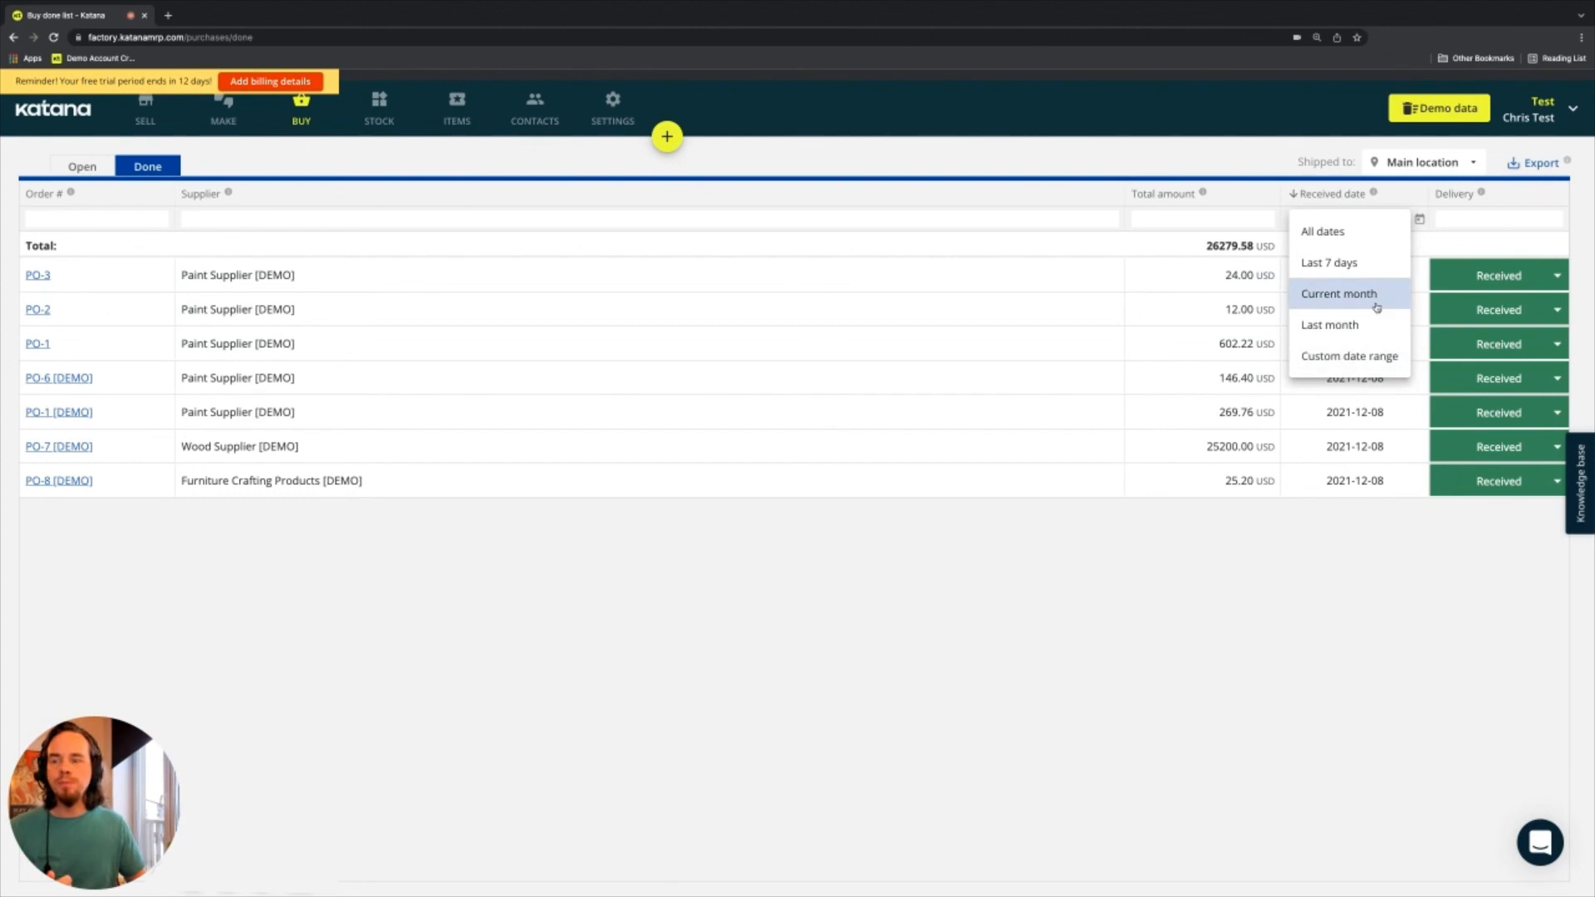
left_click(1256, 670)
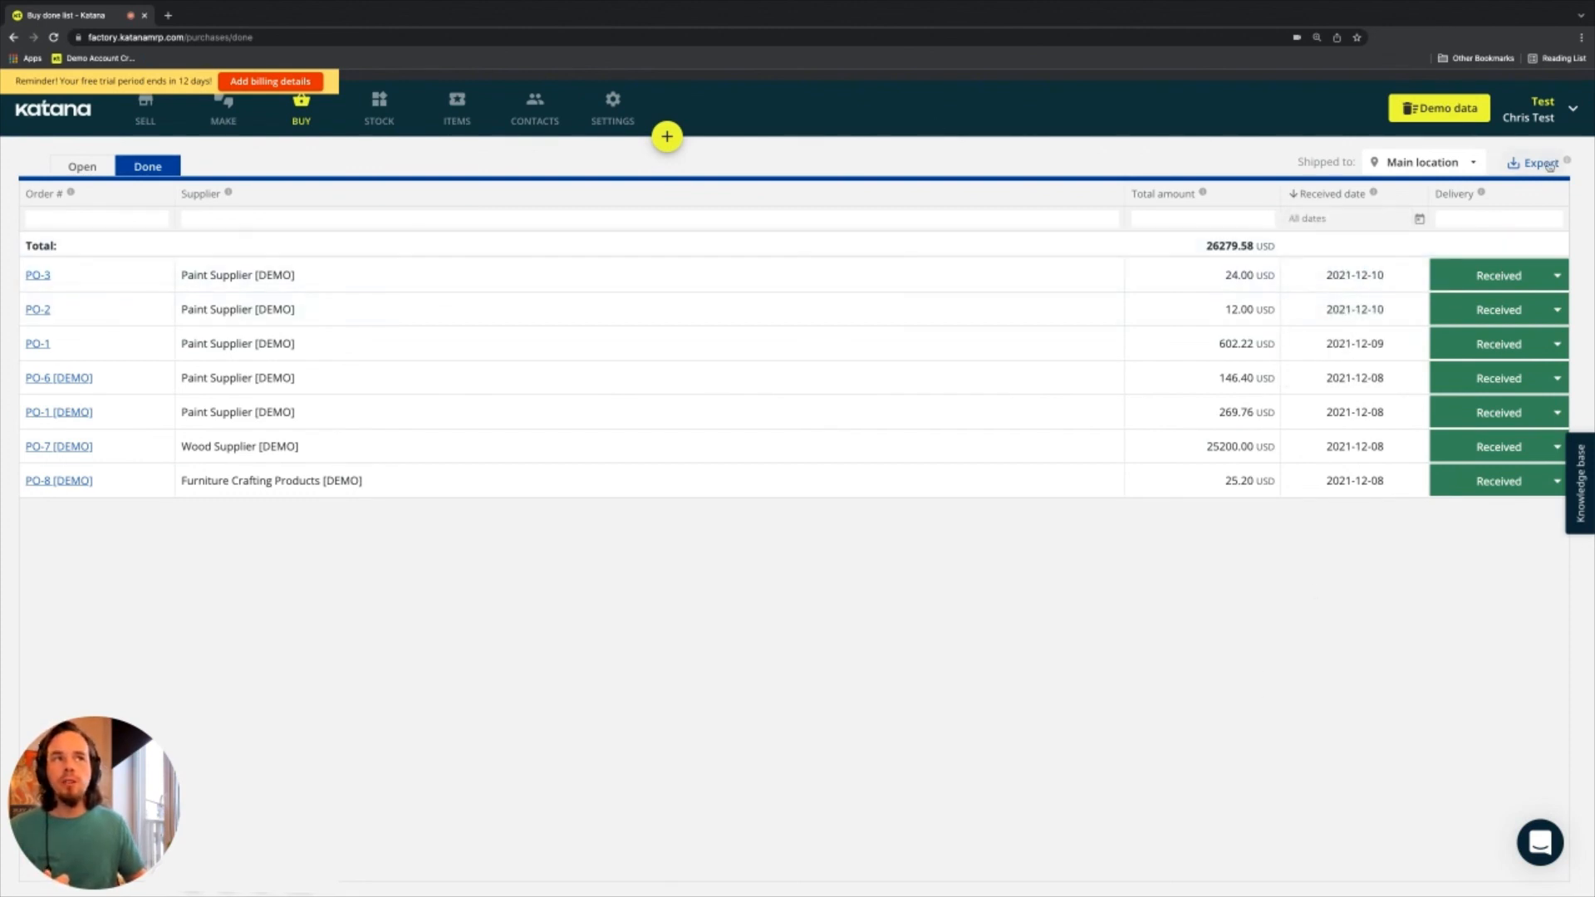